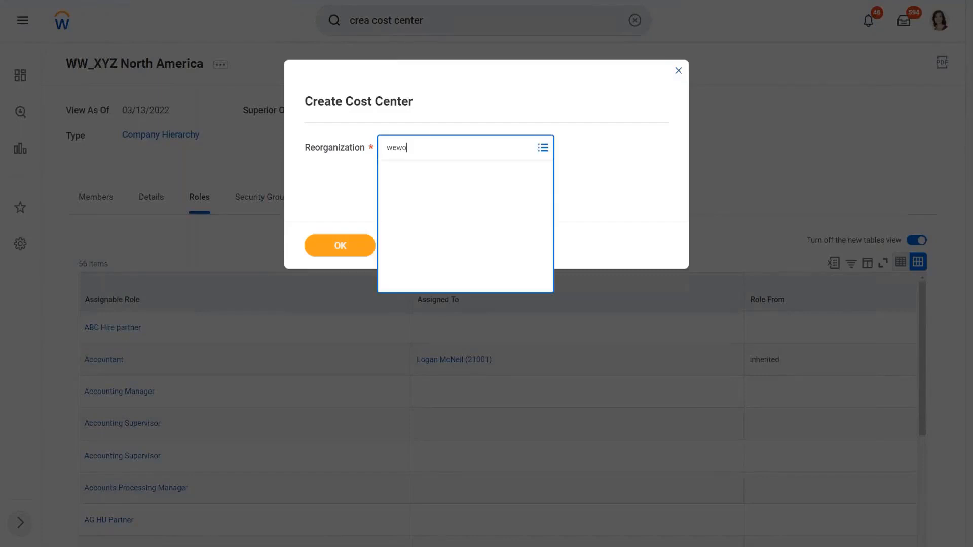
Select the WeWork (03/07/2022) reorganization for the new cost center and name it WW_XYZ Sales
key(Return)
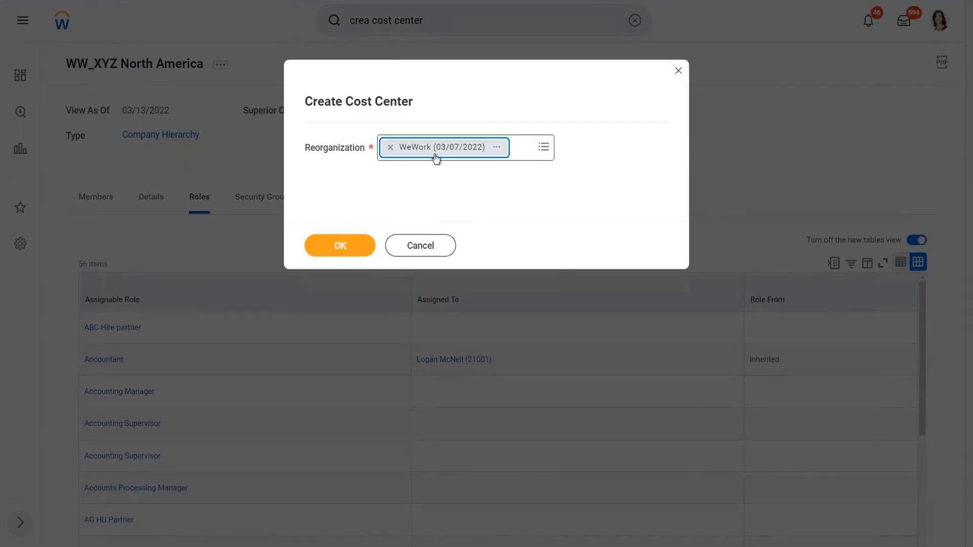
click(337, 251)
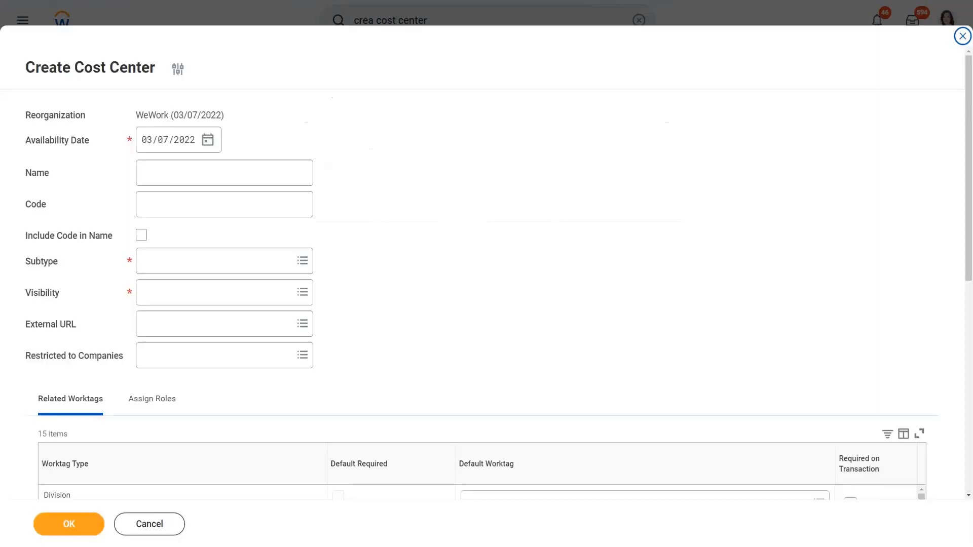
click(163, 173)
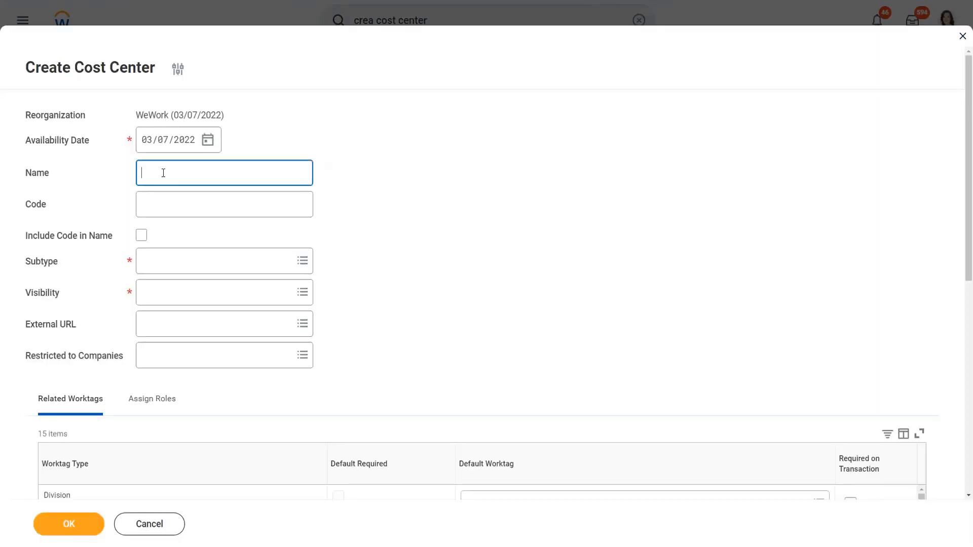
text(WW_XYZ Sales)
Set the cost center's subtype to Cost Center and visibility to Everyone, and submit it
click(171, 266)
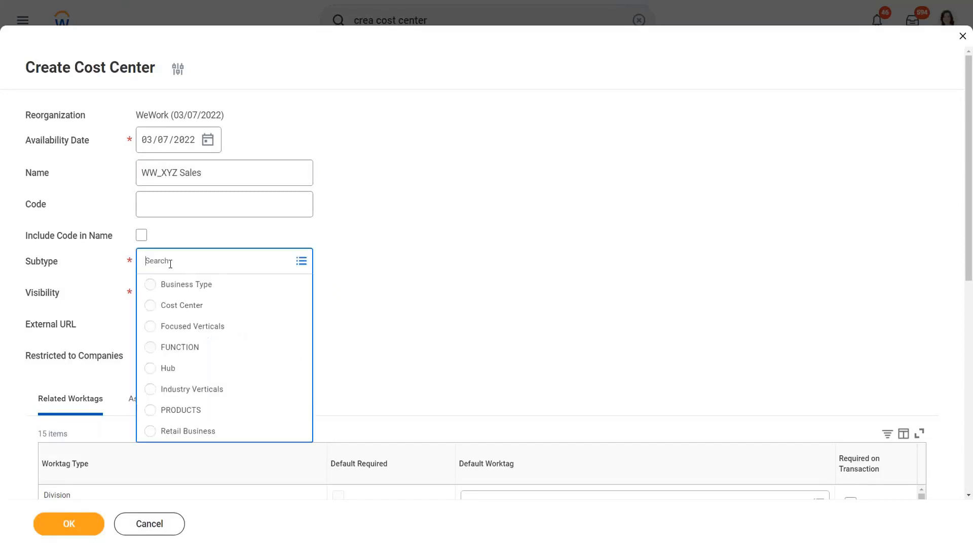
click(198, 307)
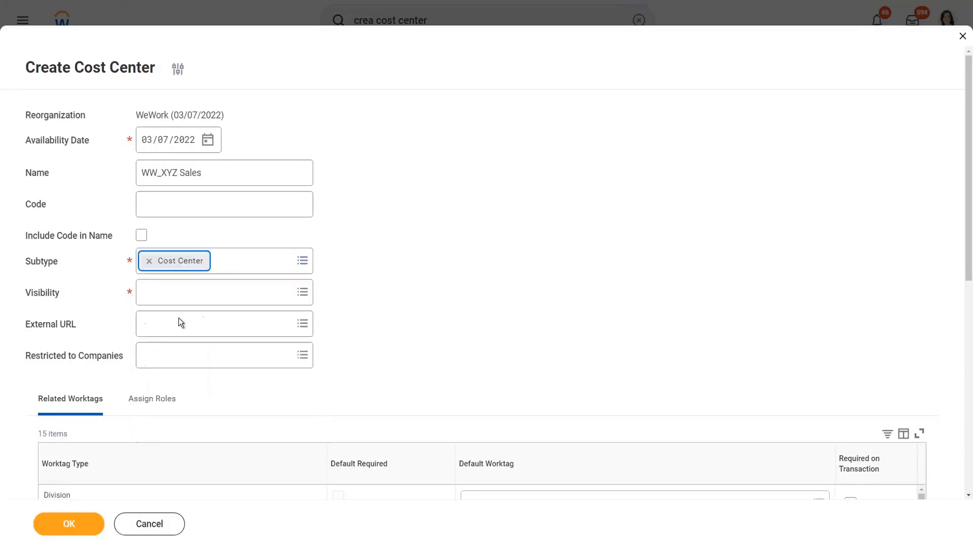
click(161, 291)
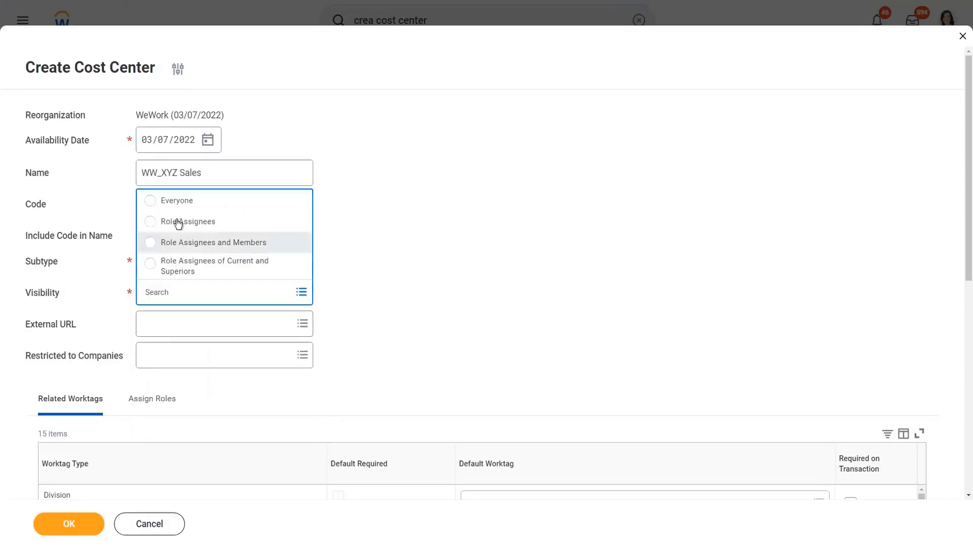
click(191, 202)
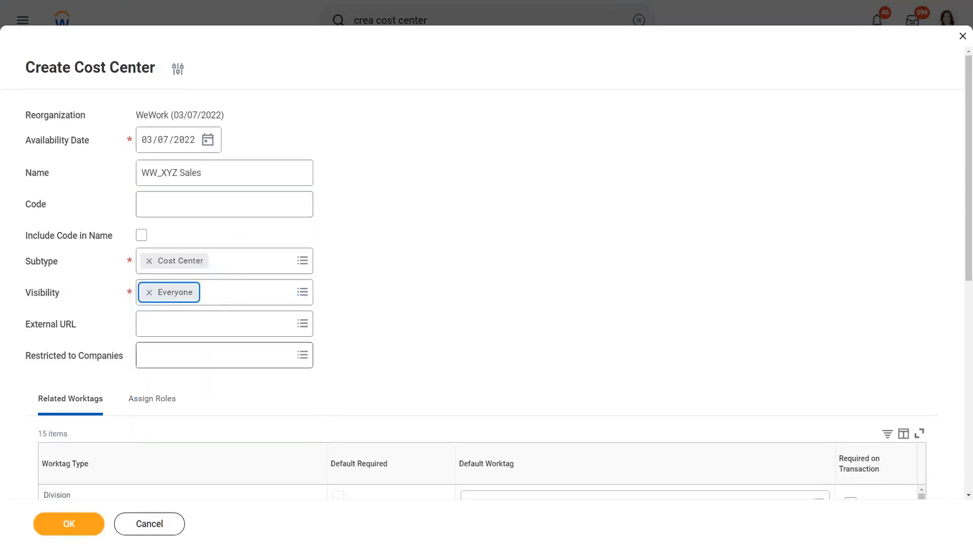
scroll(251, 359, down, 5)
click(66, 524)
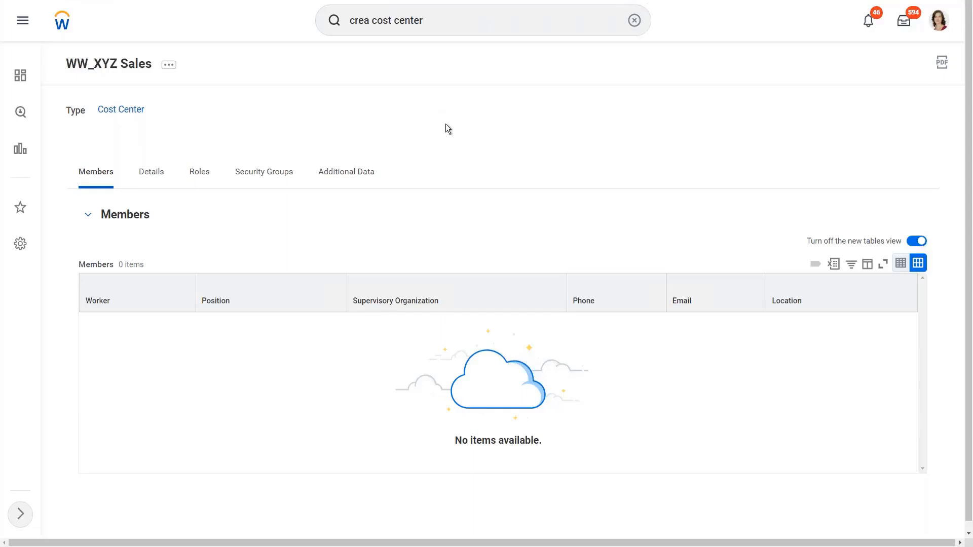
Search for 1001 and open the 1001 WW_XYZ Motors supervisory organization
click(439, 24)
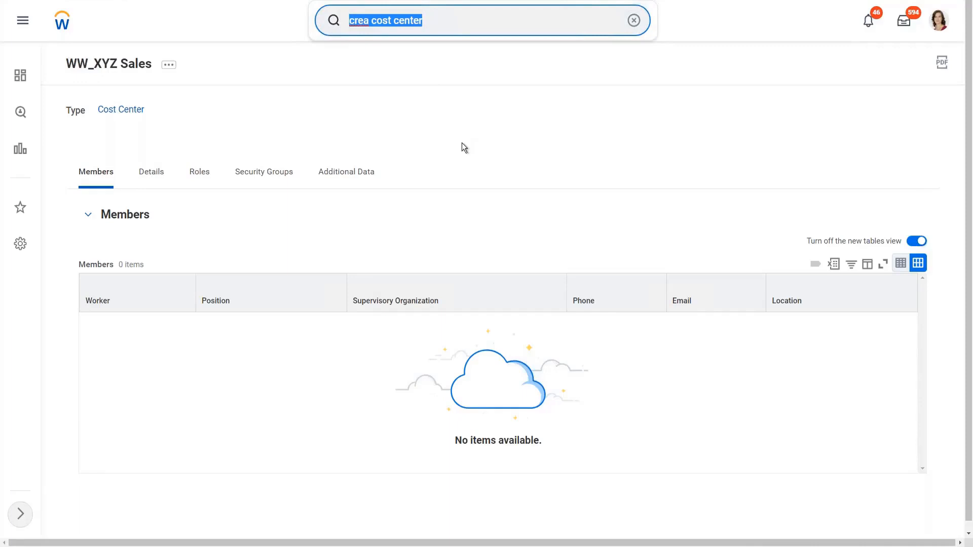
text(ww)
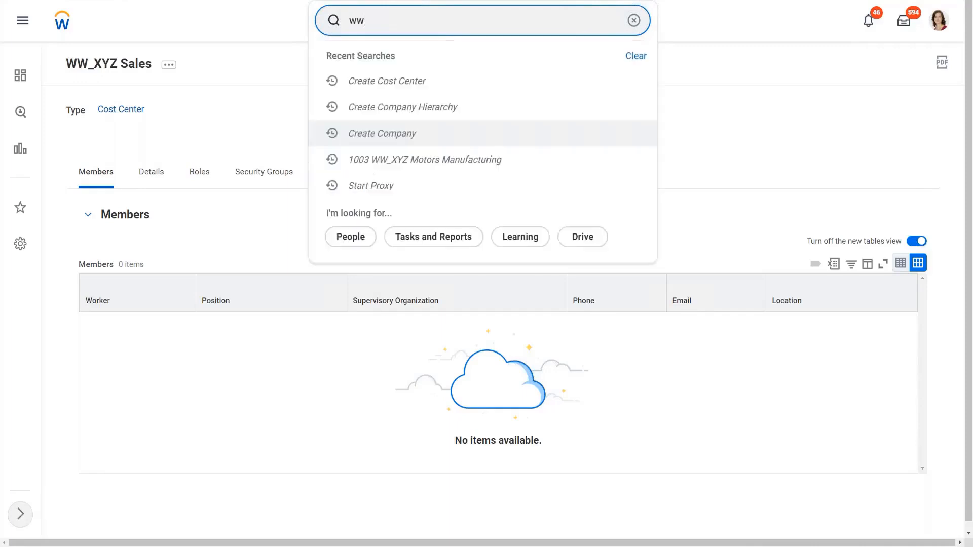
text(_x)
key(BackSpace)
key(BackSpace)
key(BackSpace)
key(BackSpace)
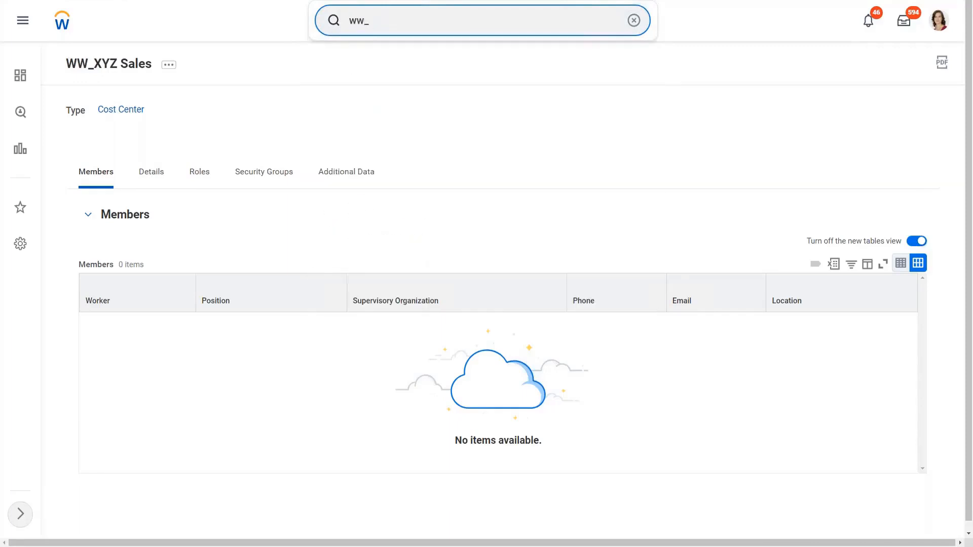
text(1001)
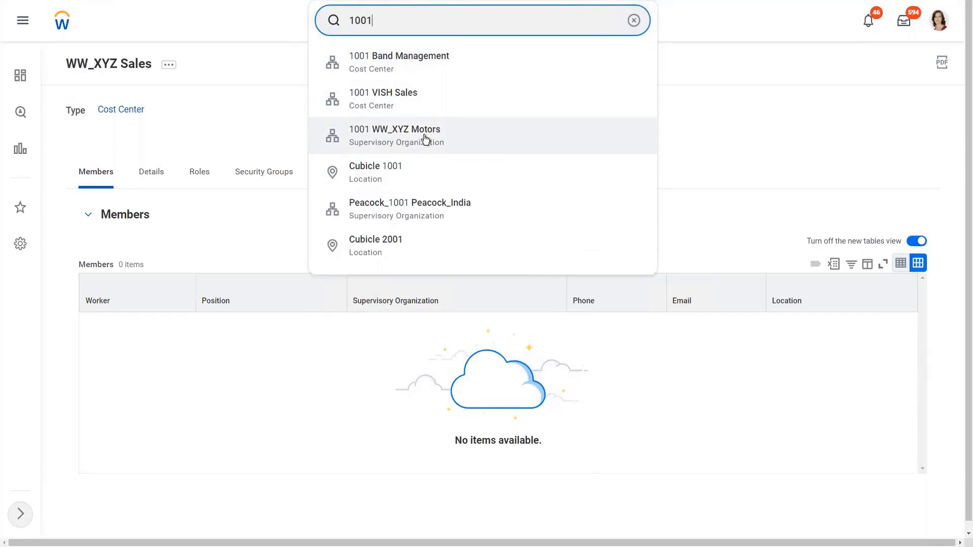
click(424, 138)
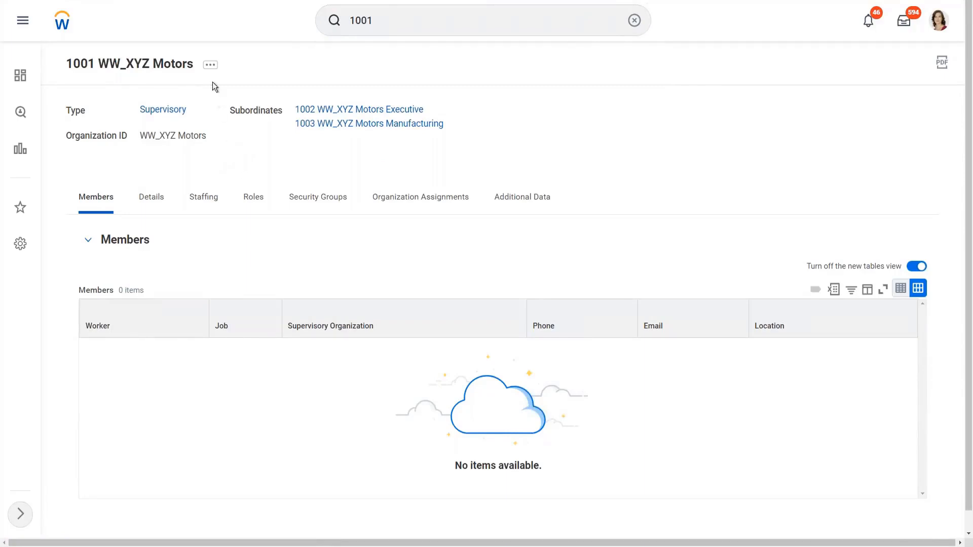
Open the 1001 WW_XYZ Motors supervisory organization for editing
click(210, 65)
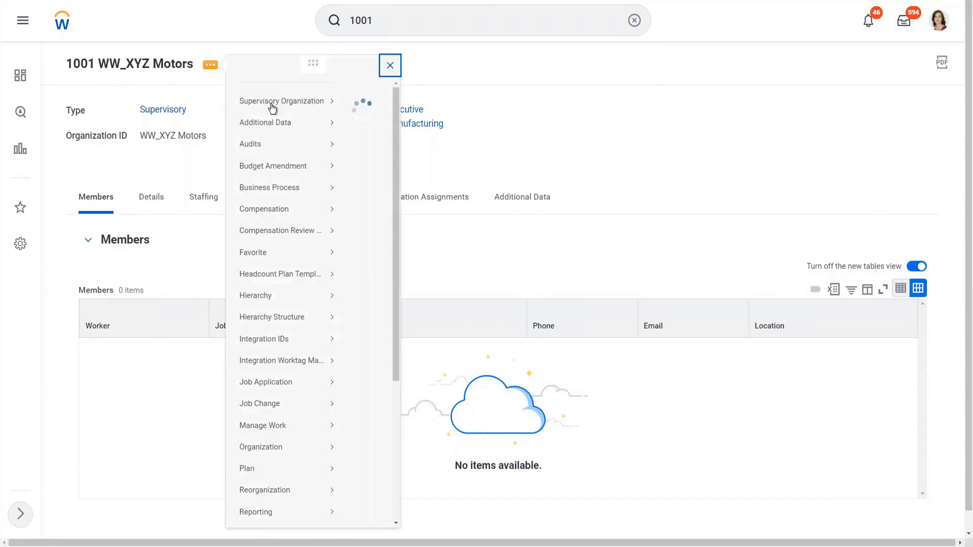
mouse_move(272, 114)
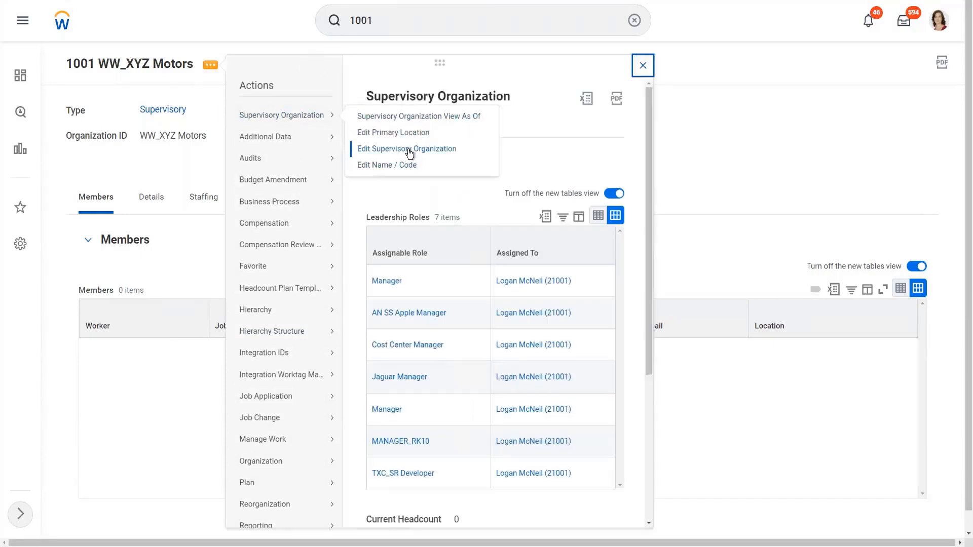
click(410, 149)
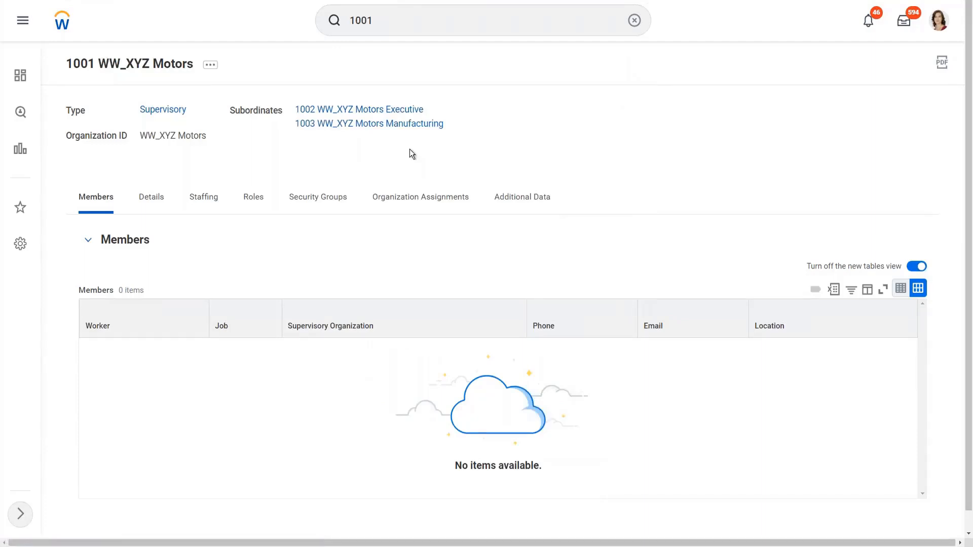
Add WW_XYZ Group of Companies as the allowed organization for the Company type in the organization assignments
scroll(412, 155, down, 7)
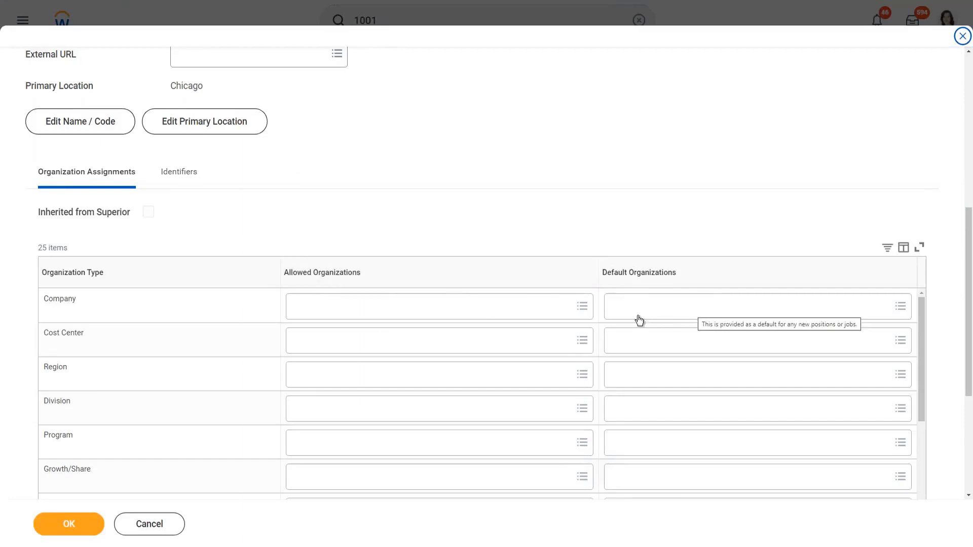
click(350, 307)
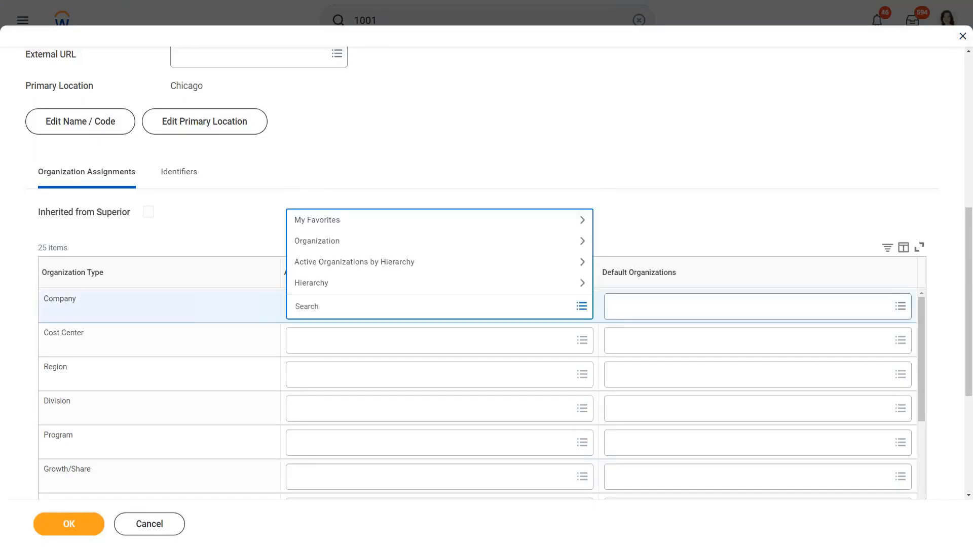
text(ww)
key(Return)
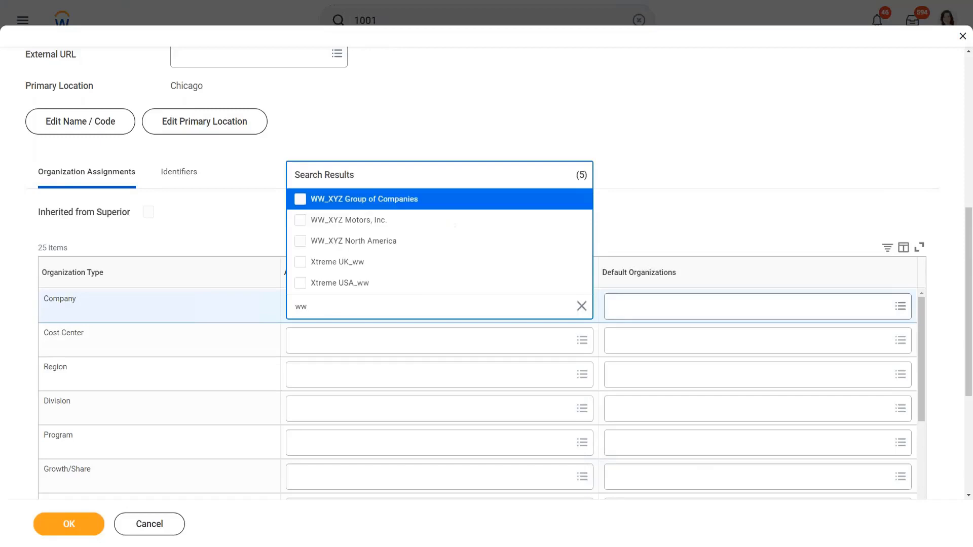
click(363, 200)
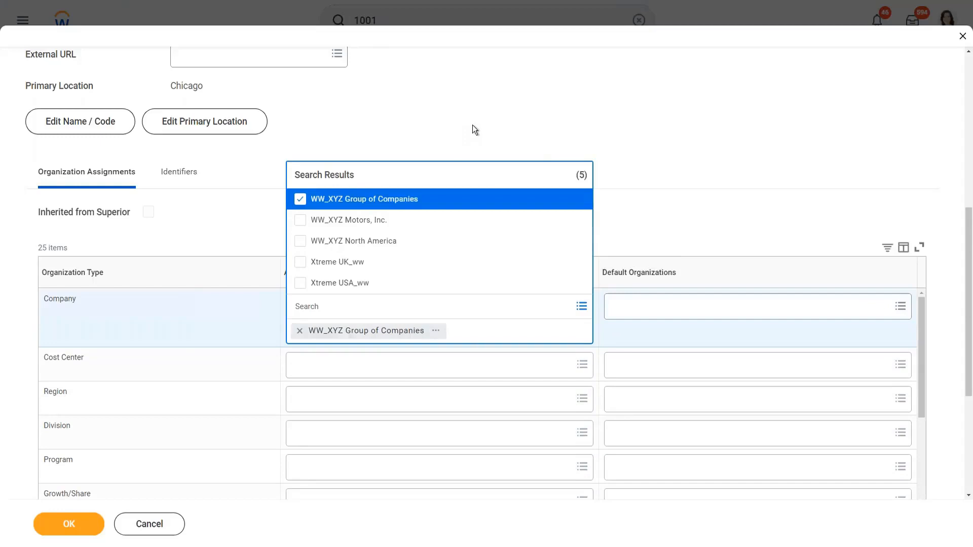
click(473, 125)
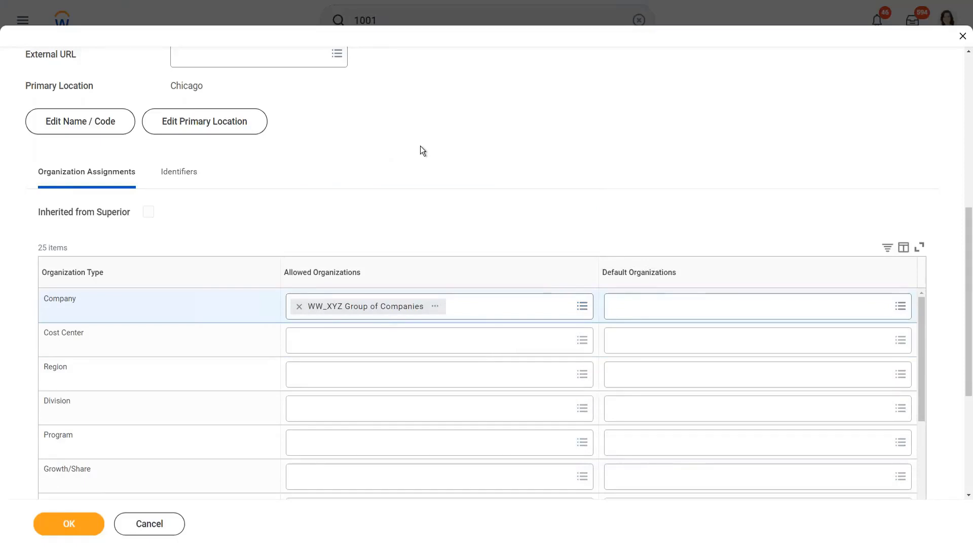
Review the supervisory organization's general details and the hierarchy information of WW_XYZ Group of Companies
scroll(420, 150, up, 5)
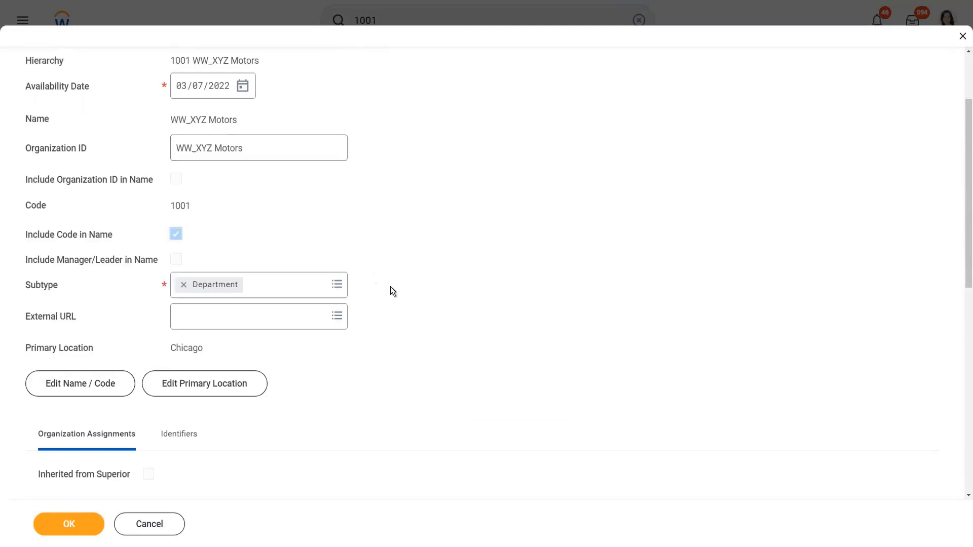
scroll(449, 264, down, 3)
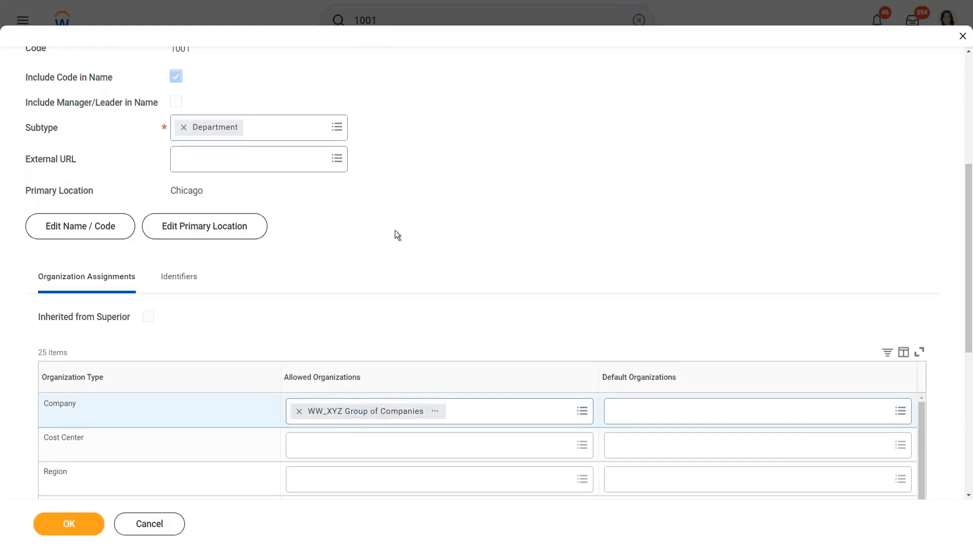
click(436, 412)
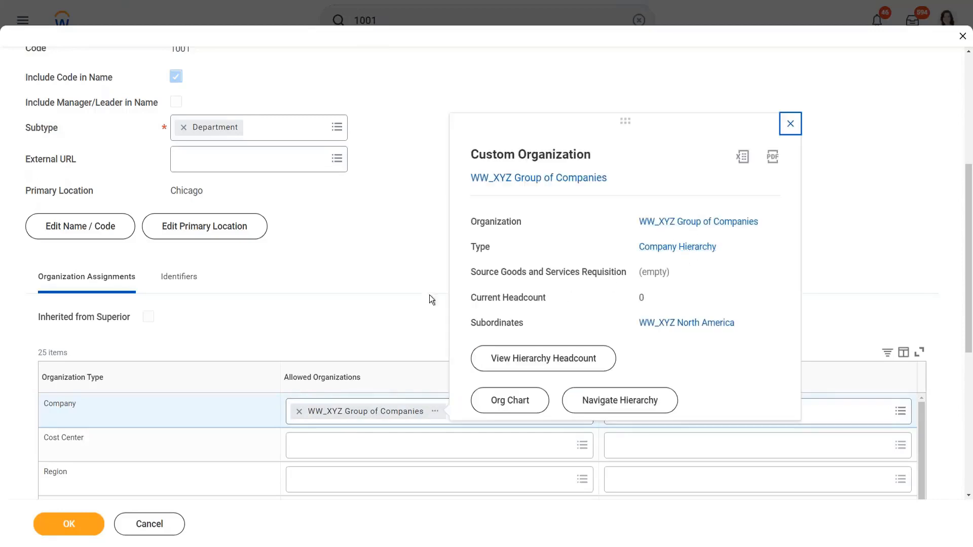
click(394, 262)
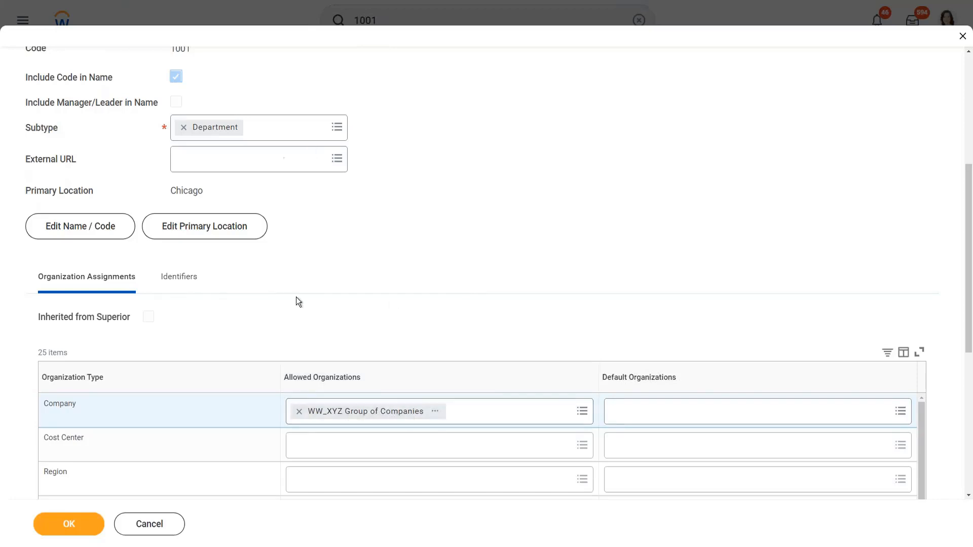
scroll(296, 297, up, 4)
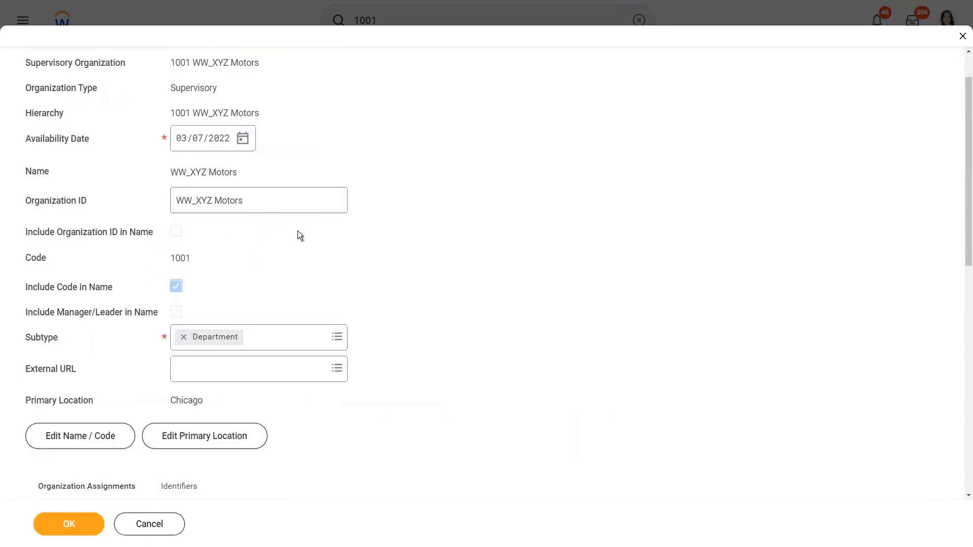
scroll(429, 255, down, 4)
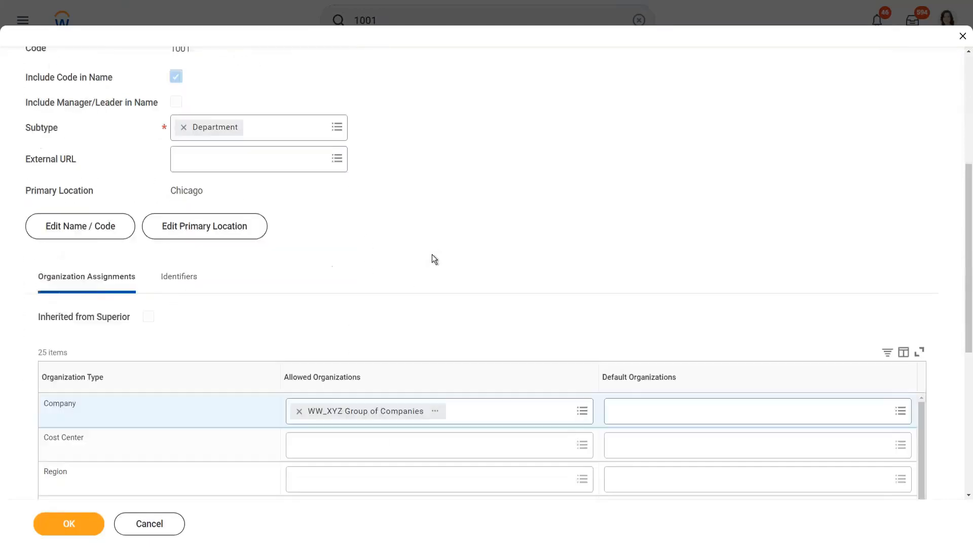
Set WW_XYZ Motors, Inc. as the default organization for the Company type
scroll(487, 315, down, 1)
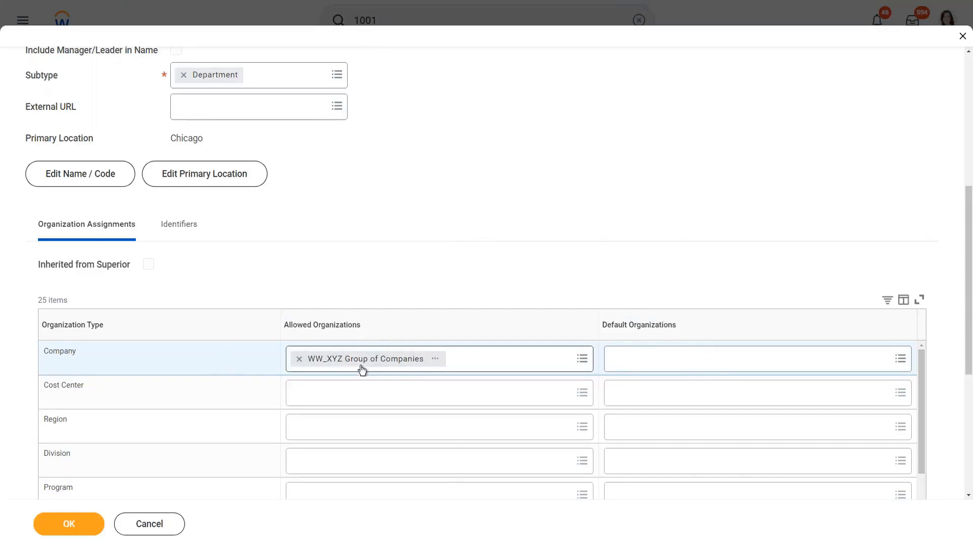
click(666, 361)
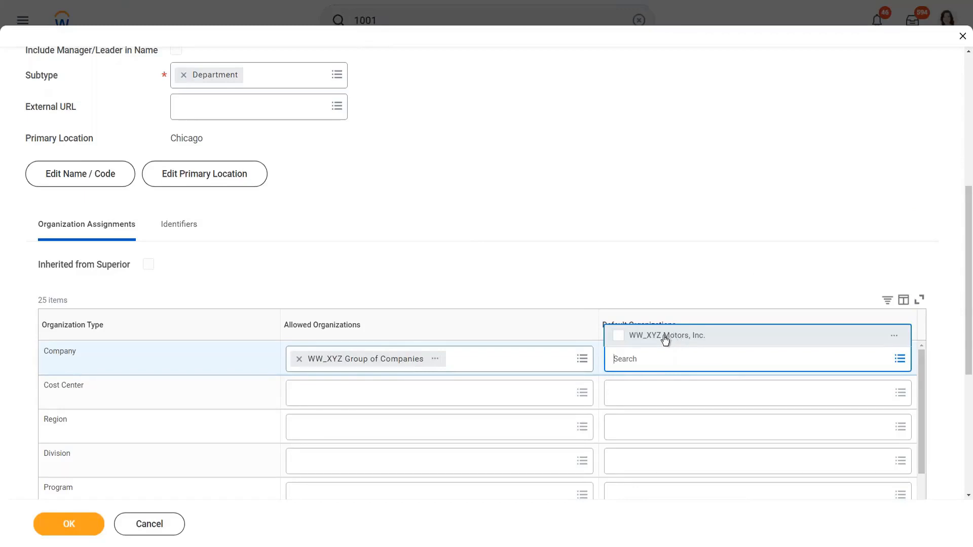
click(666, 339)
click(588, 219)
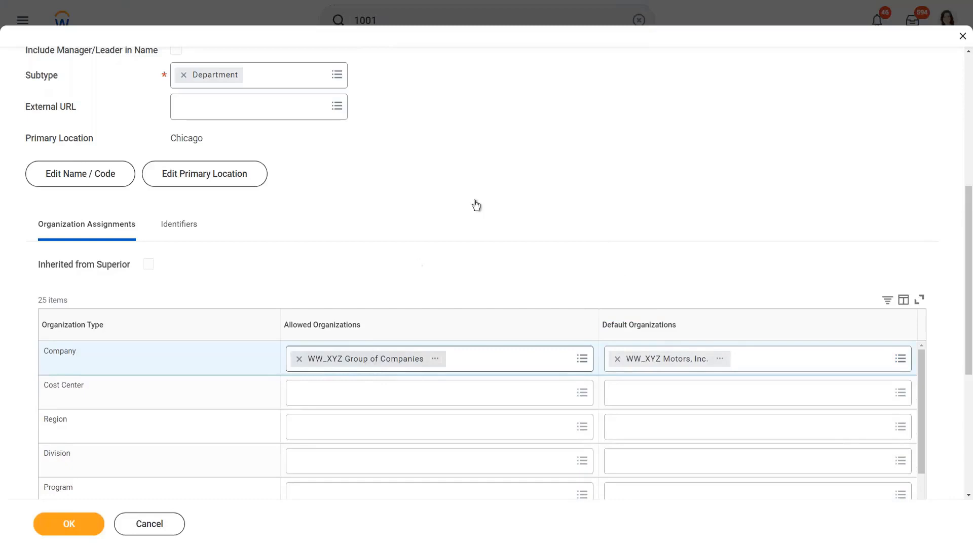
click(341, 394)
text(ww)
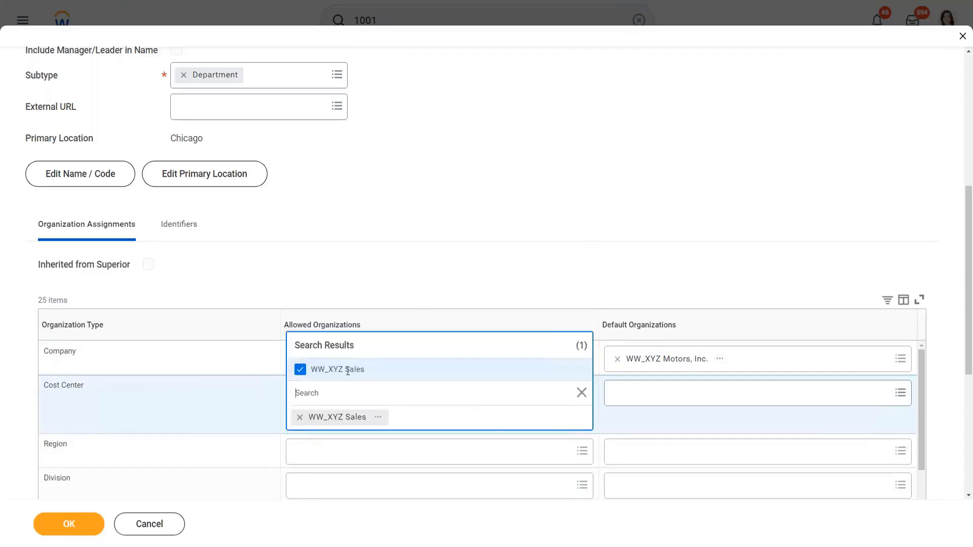
click(487, 170)
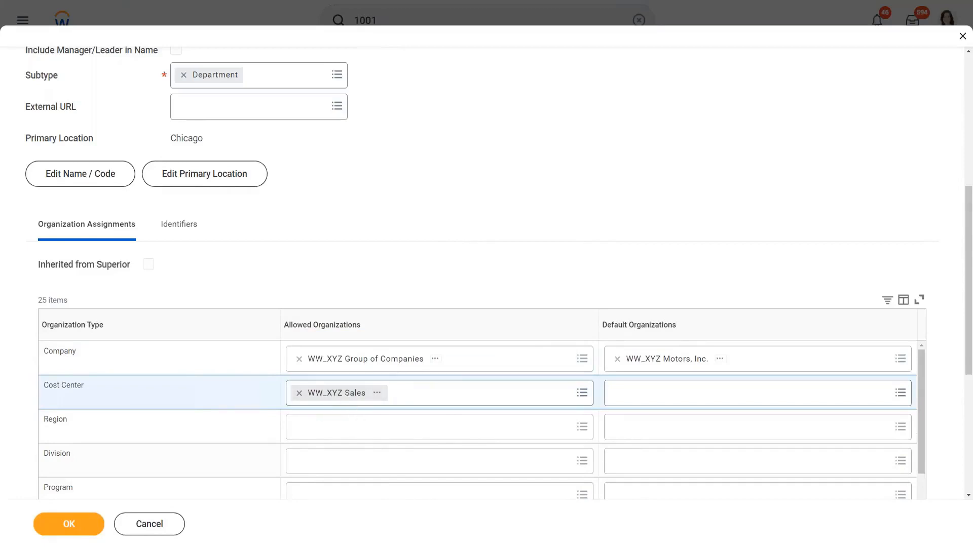
click(300, 398)
Set WW_XYZ Sales as the default organization for the Cost Center type
click(645, 395)
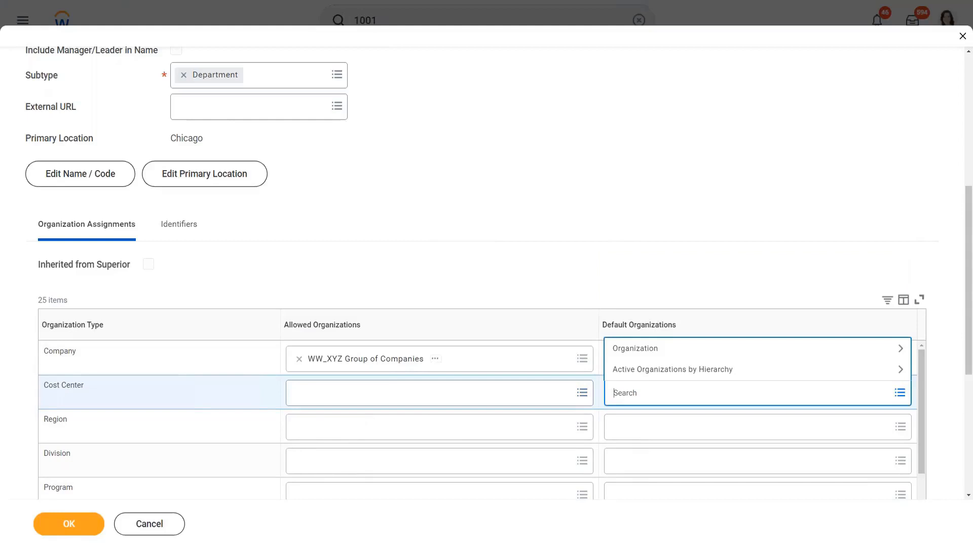
text(ww)
key(Return)
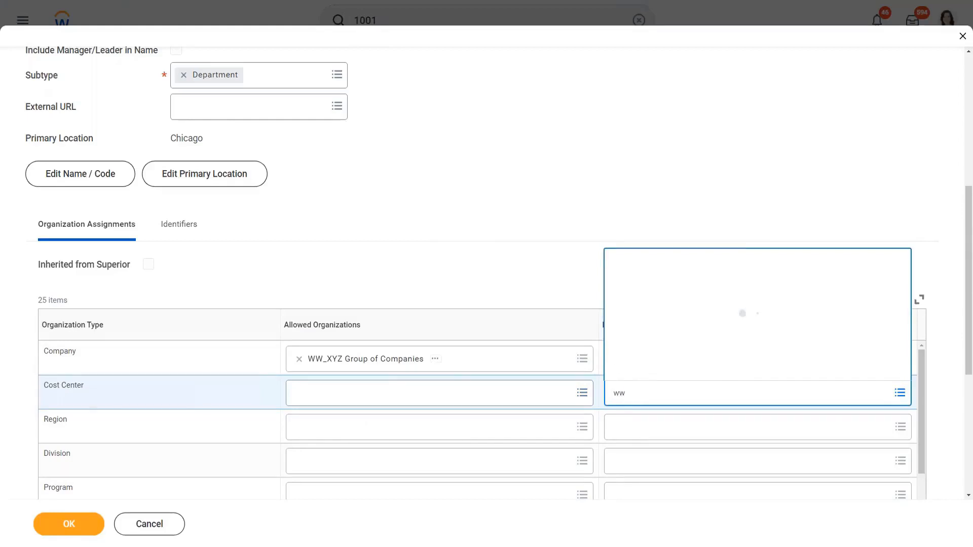
click(609, 180)
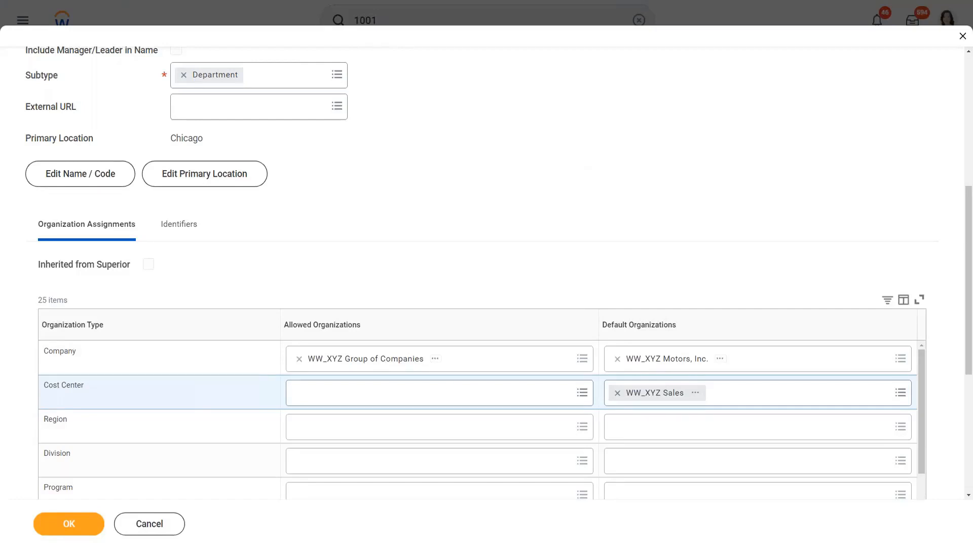
Remove WW_XYZ Group of Companies from the allowed organizations of the Company type
mouse_move(512, 337)
mouse_down()
mouse_move(490, 305)
mouse_move(257, 326)
mouse_move(349, 445)
mouse_move(502, 388)
mouse_move(519, 330)
mouse_up()
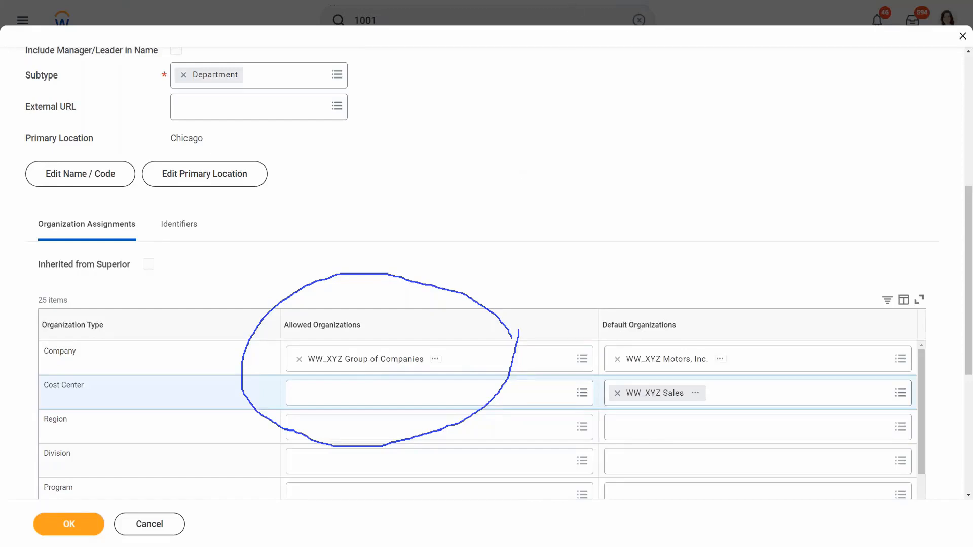
click(585, 59)
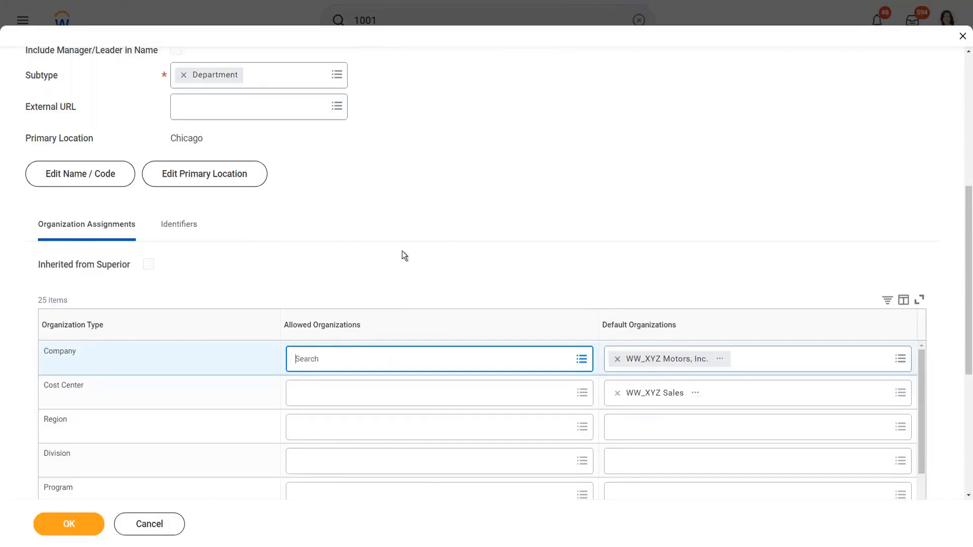
click(479, 172)
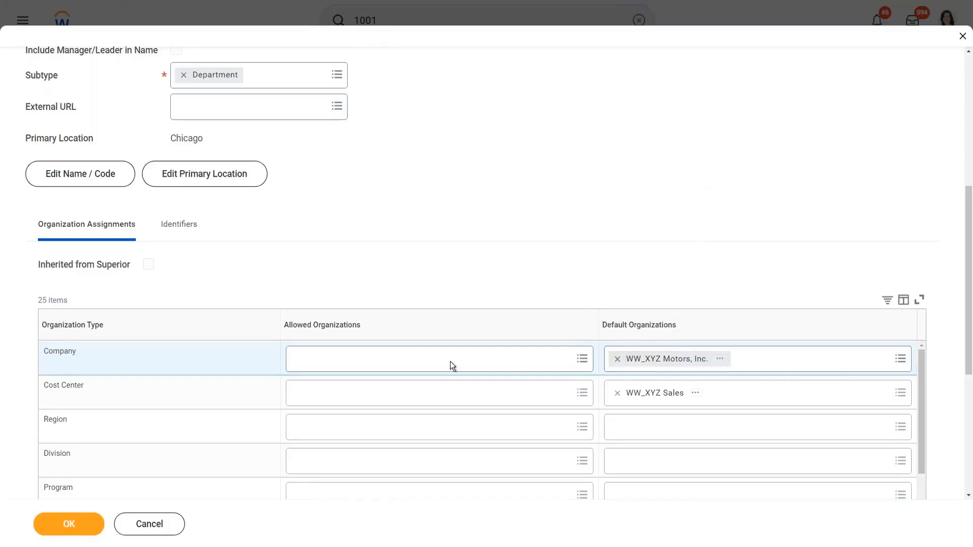
Leave the allowed organizations for the Cost Center type empty and save the supervisory organization's assignments
scroll(460, 393, down, 3)
scroll(462, 392, up, 1)
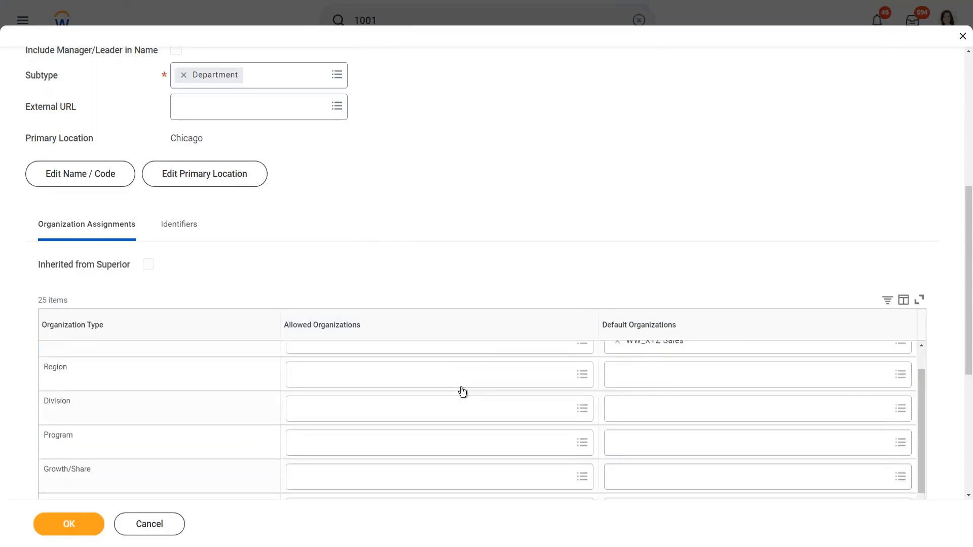
scroll(461, 393, up, 2)
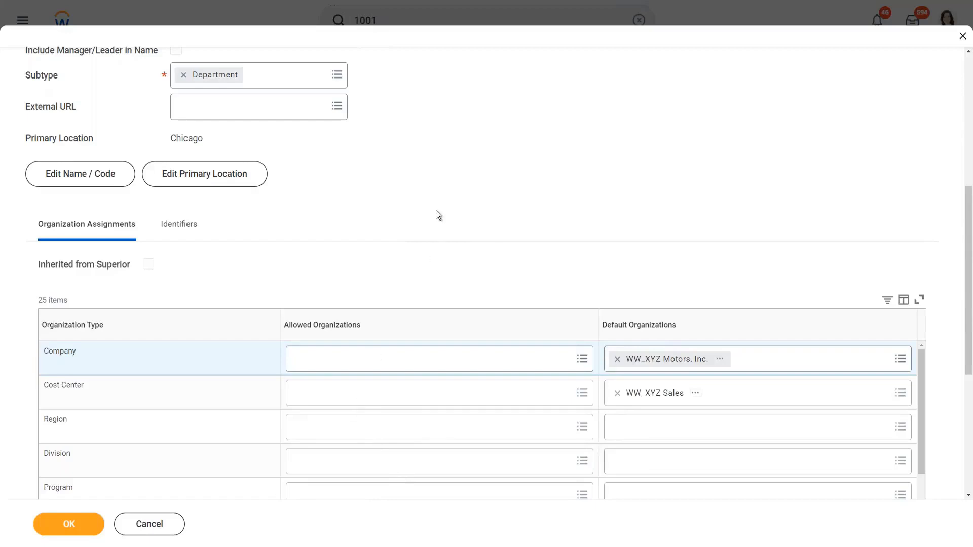
click(358, 398)
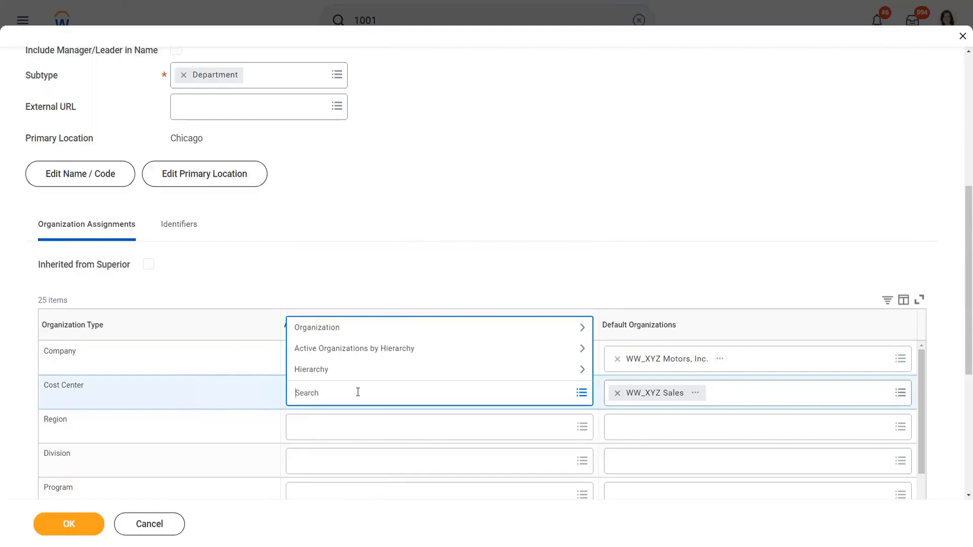
click(453, 190)
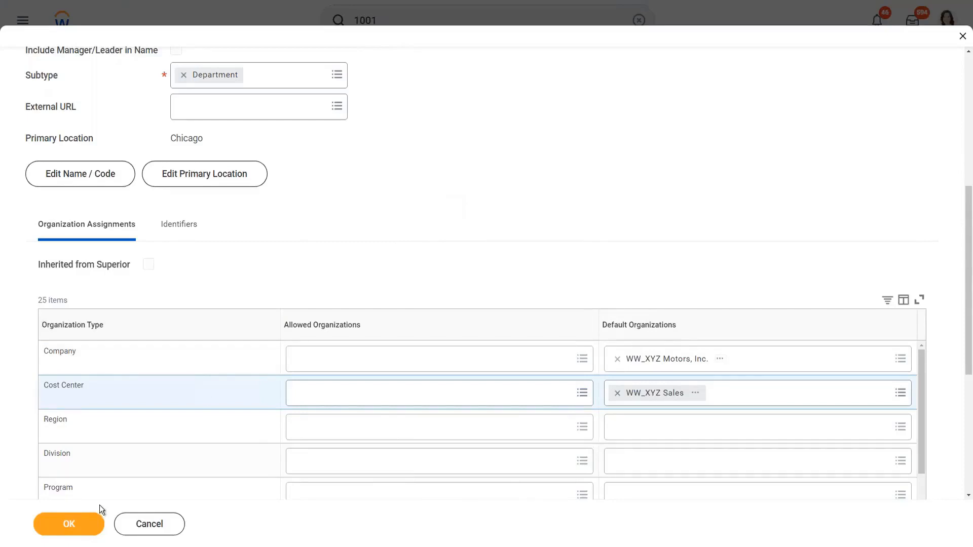
click(59, 528)
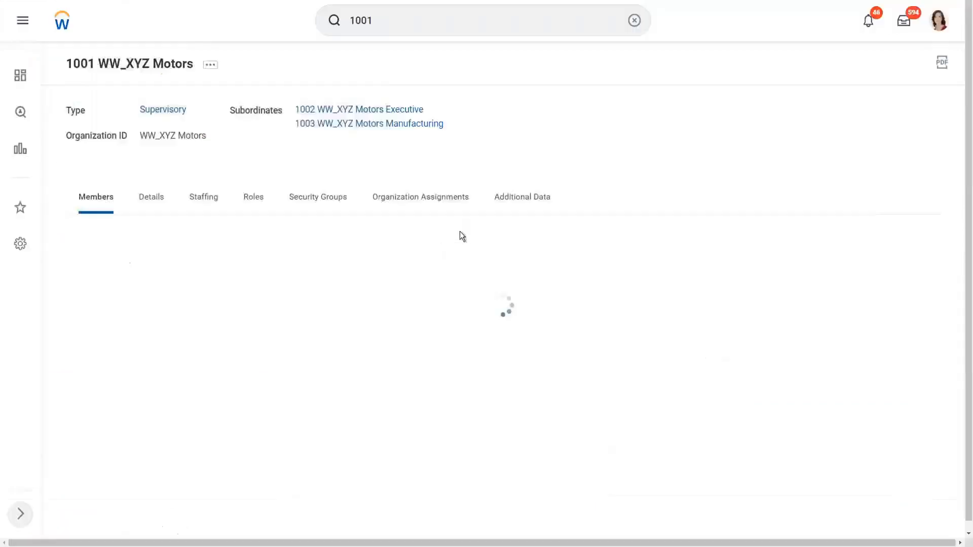
Review the saved organization assignments of 1001 WW_XYZ Motors across all organization types
click(425, 197)
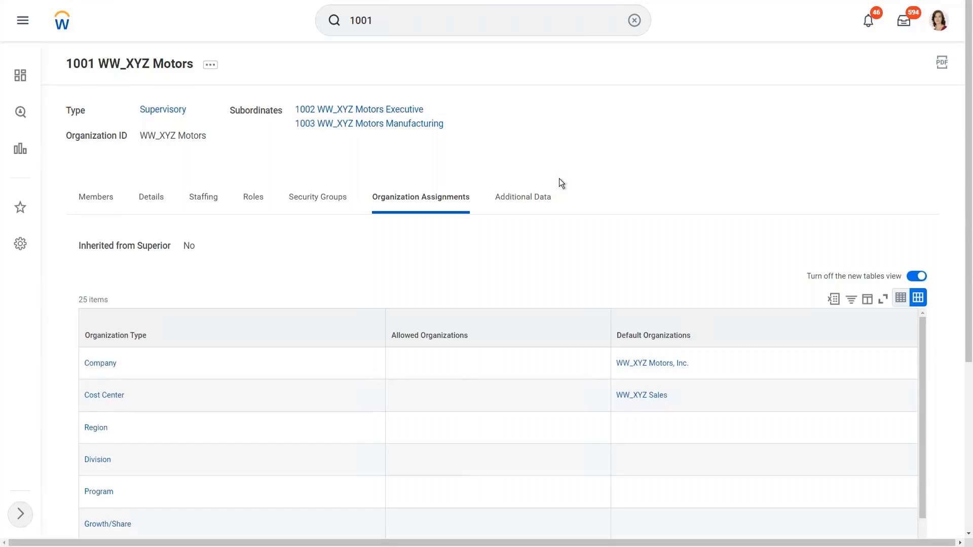
scroll(582, 218, down, 3)
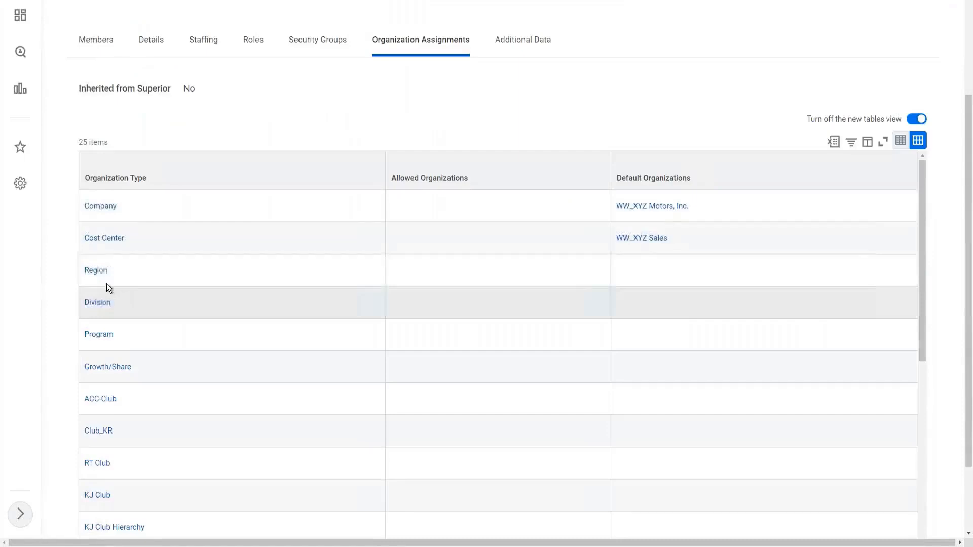
mouse_move(95, 275)
mouse_move(100, 312)
scroll(173, 316, down, 2)
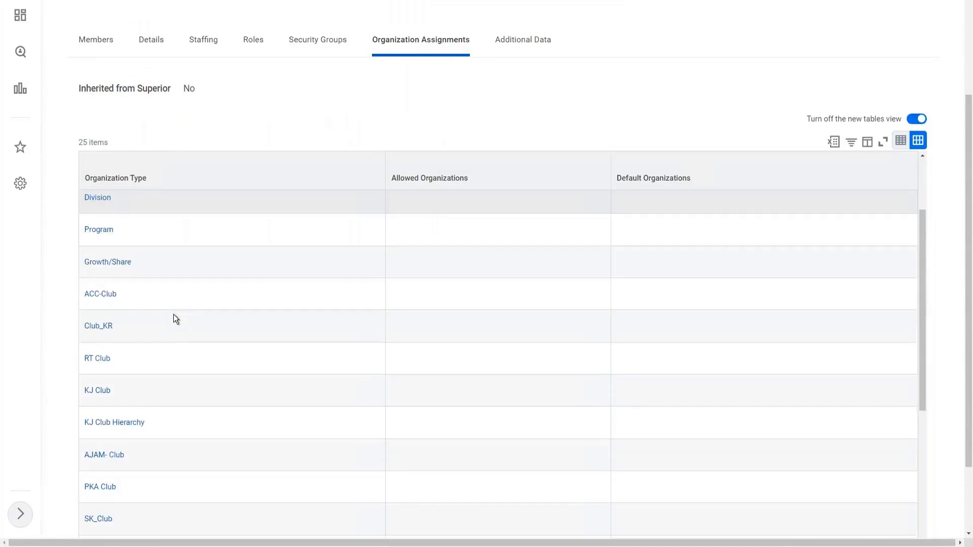
scroll(174, 317, down, 6)
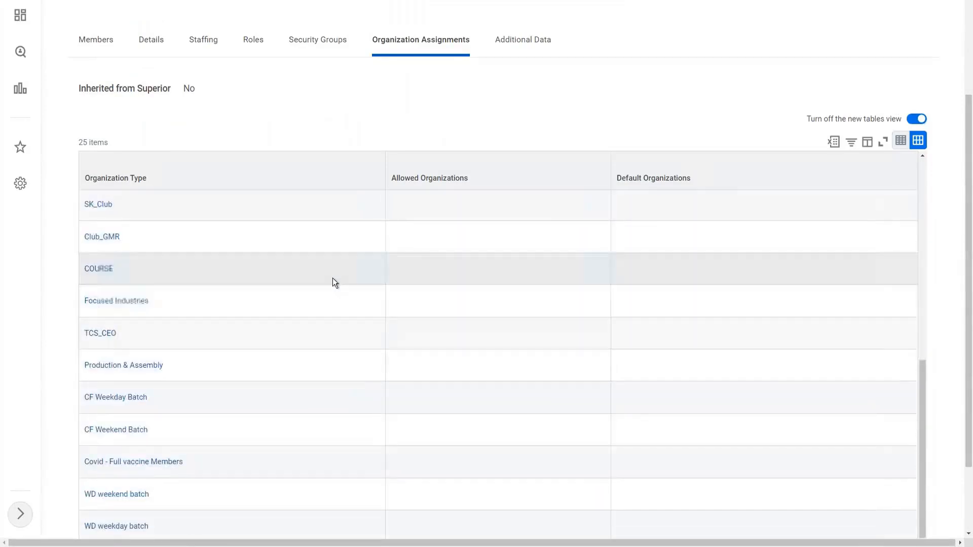
scroll(546, 171, up, 10)
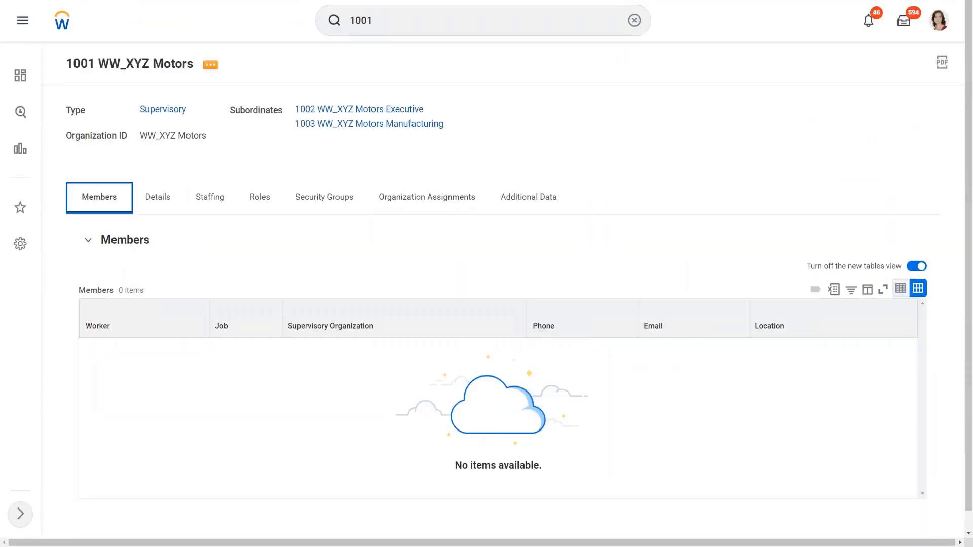
Reopen the 1001 WW_XYZ Motors supervisory organization for editing, check its default company and cost center assignments, and save it
key(shift+Tab)
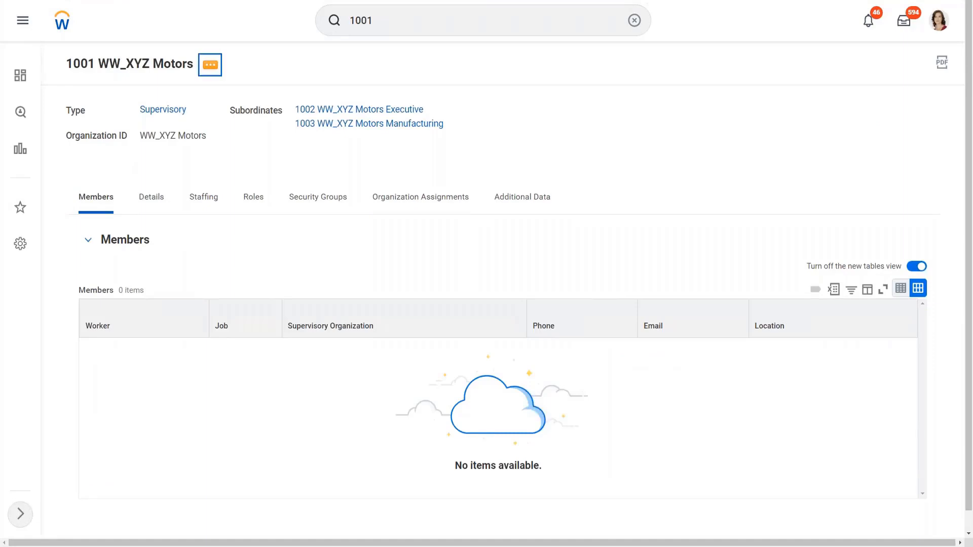
click(211, 65)
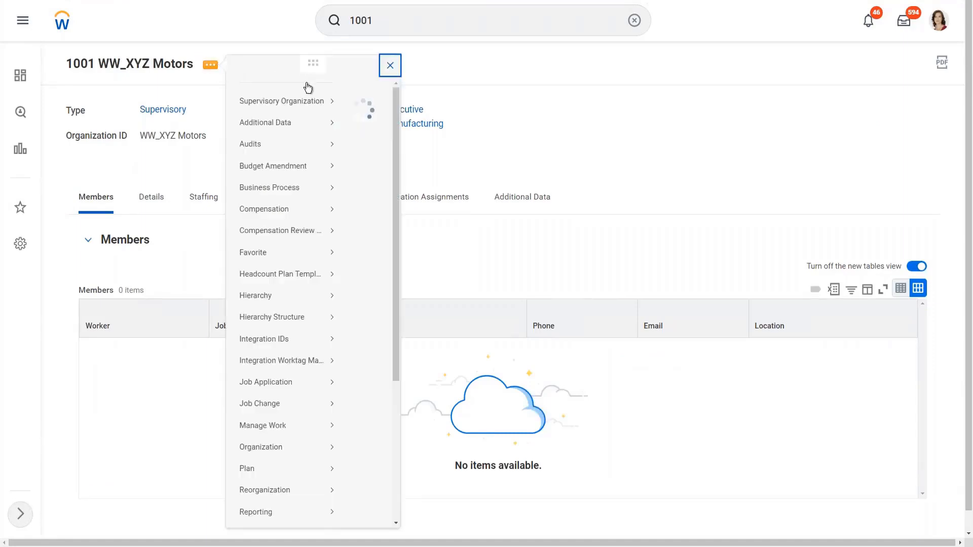
mouse_move(283, 123)
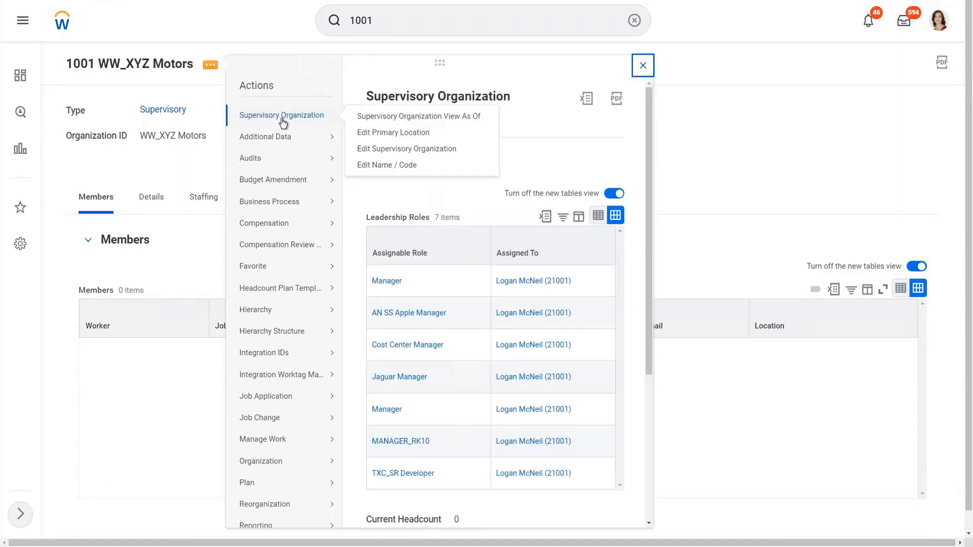
click(434, 150)
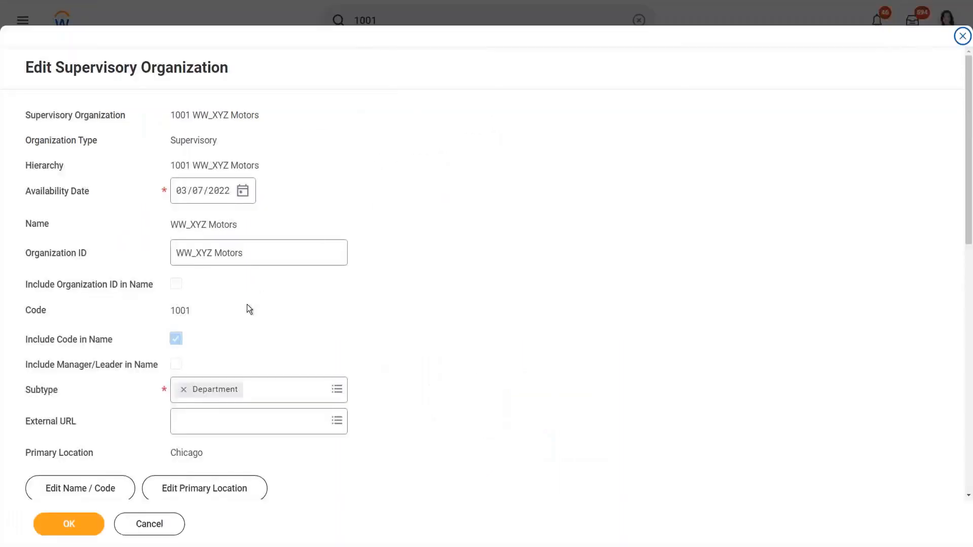
scroll(247, 304, down, 4)
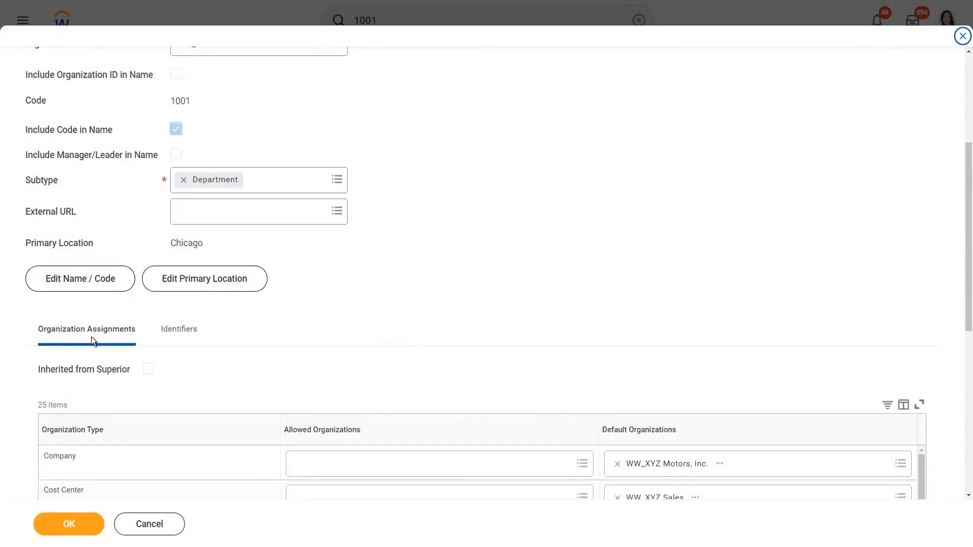
scroll(179, 333, down, 2)
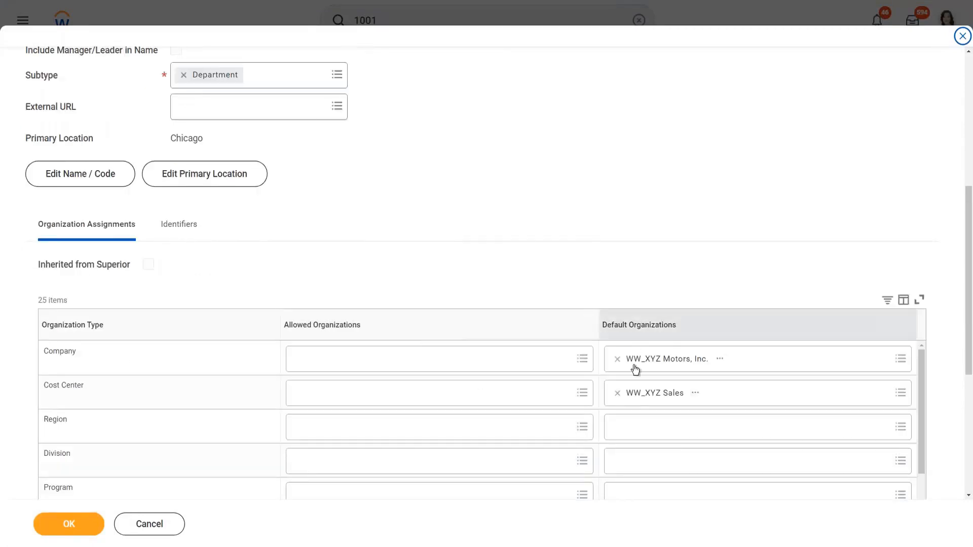
click(537, 165)
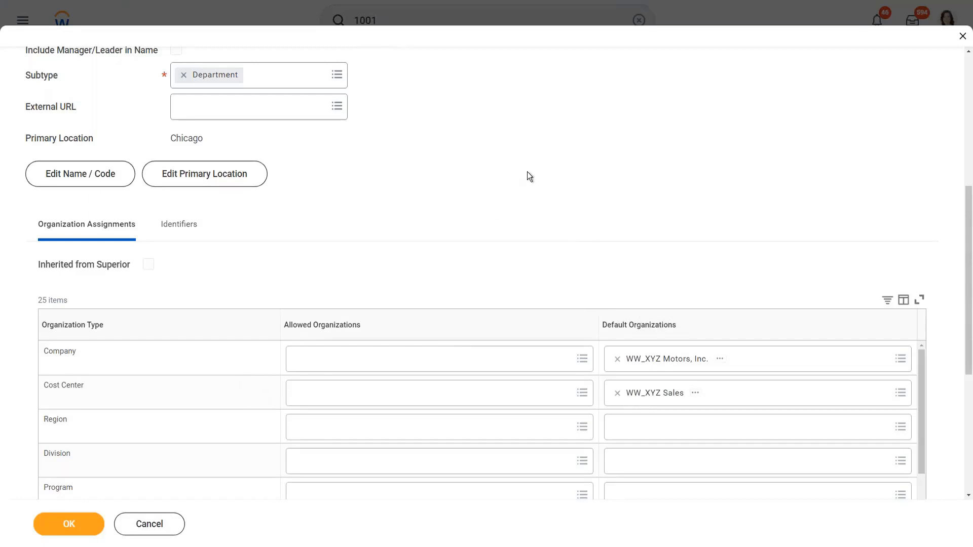
click(71, 532)
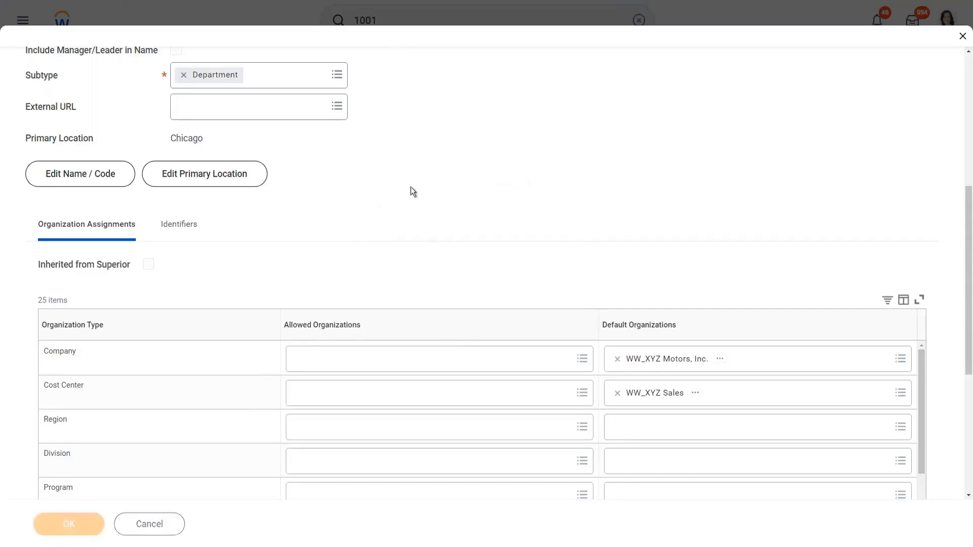